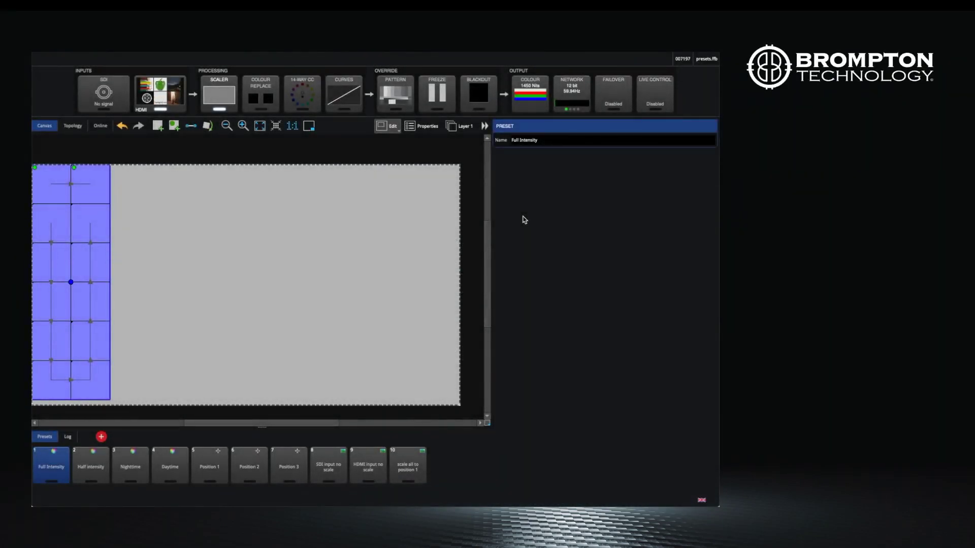
View the global colour settings, deselect the panel group and try the Full Intensity, Half Intensity, Nighttime and Daytime colour presets
{"action": "left_click", "coordinate": [528, 91]}
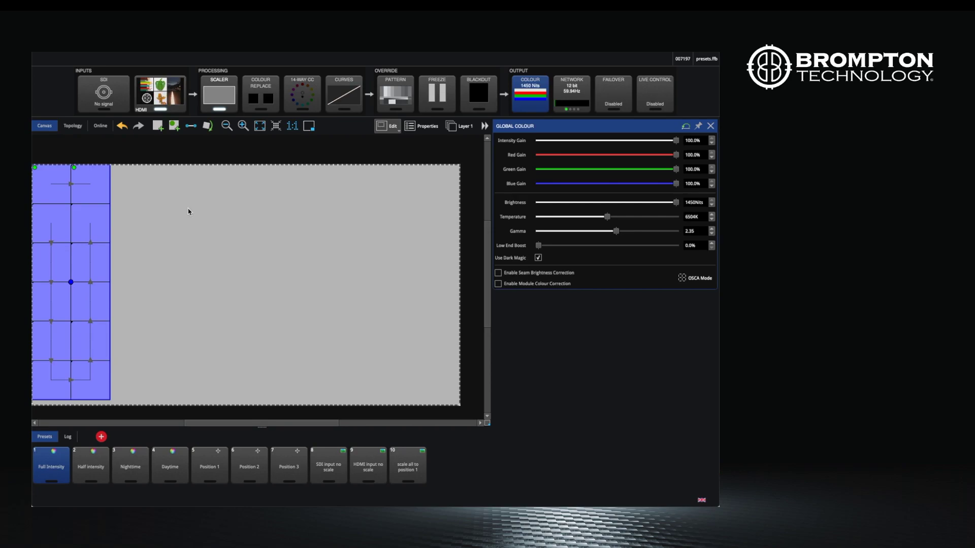
{"action": "left_click", "coordinate": [143, 318]}
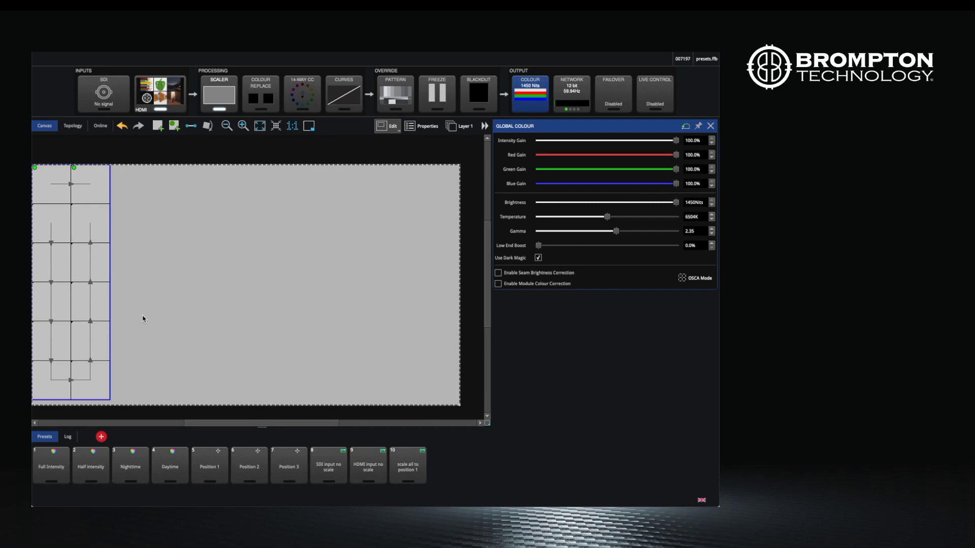
{"action": "left_click", "coordinate": [52, 468]}
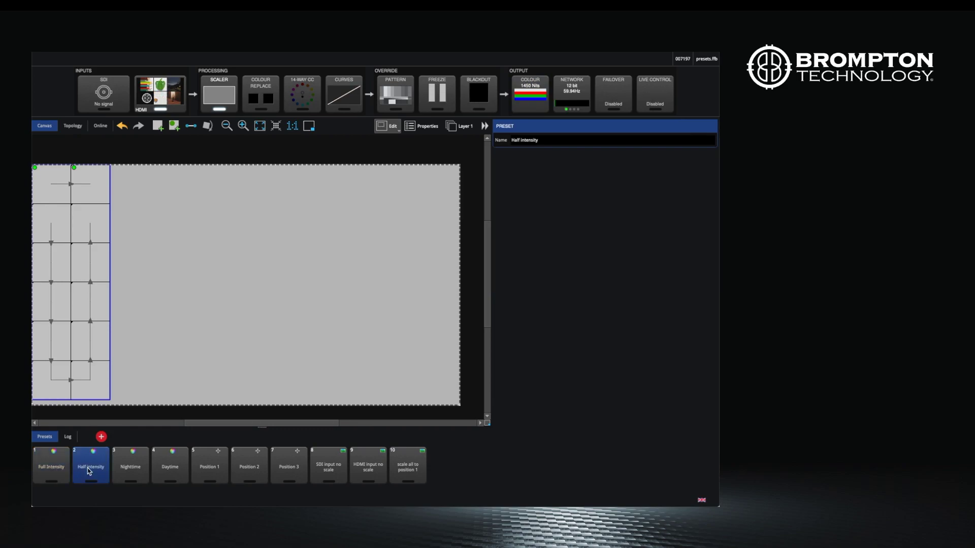
{"action": "left_click", "coordinate": [125, 477]}
{"action": "left_click", "coordinate": [170, 470]}
{"action": "left_click", "coordinate": [133, 470]}
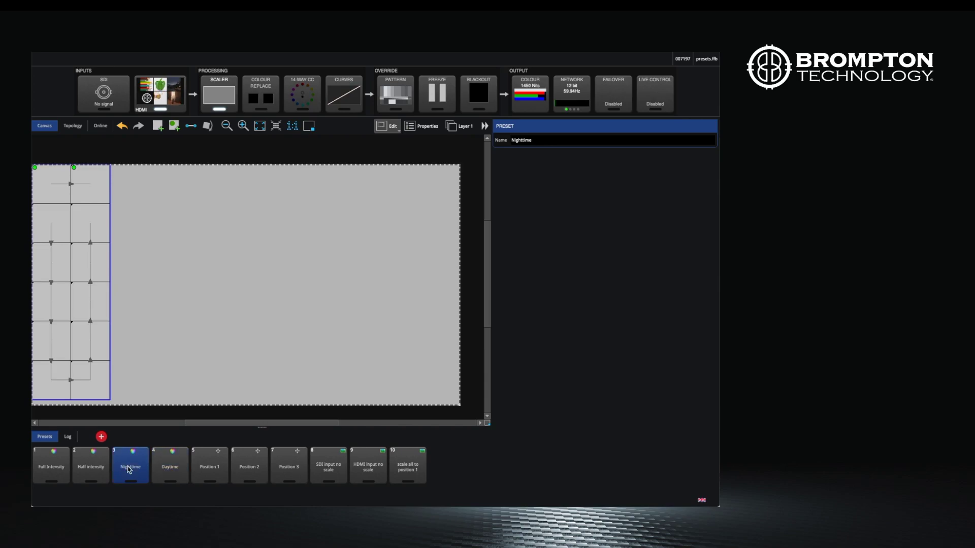
{"action": "left_click", "coordinate": [88, 462]}
{"action": "left_click", "coordinate": [128, 467]}
{"action": "left_click", "coordinate": [174, 466]}
{"action": "left_click", "coordinate": [139, 465]}
{"action": "left_click", "coordinate": [130, 464]}
Try the Position 1, Position 2 and Position 3 presets for the panel group, ending on Position 1
{"action": "left_click", "coordinate": [217, 470]}
{"action": "left_click", "coordinate": [252, 463]}
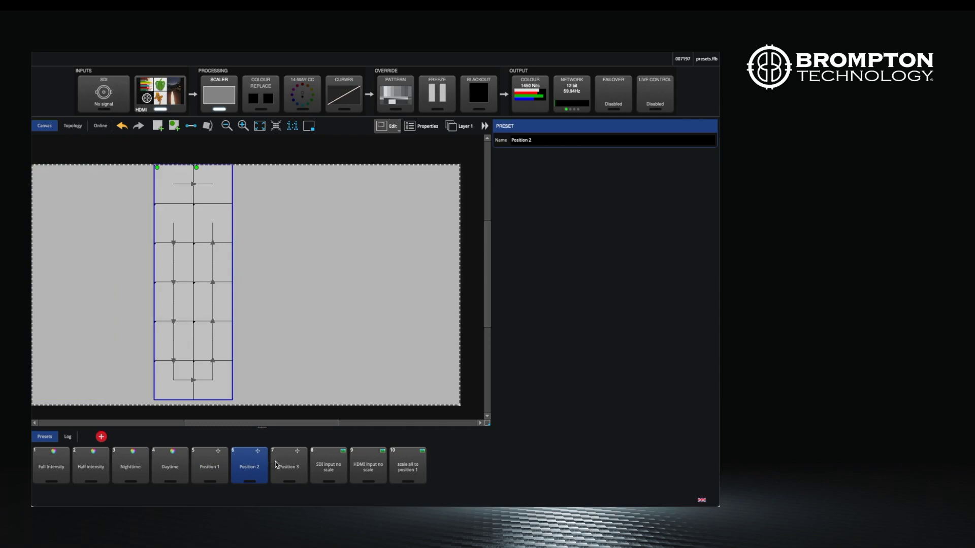
{"action": "left_click", "coordinate": [278, 466]}
{"action": "left_click", "coordinate": [249, 464]}
{"action": "left_click", "coordinate": [217, 464]}
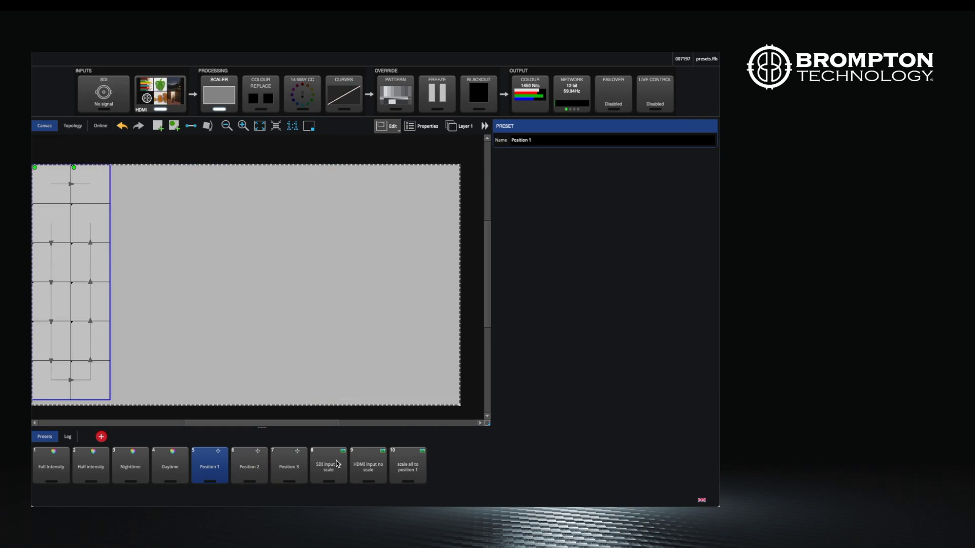
{"action": "left_click", "coordinate": [289, 465]}
{"action": "left_click", "coordinate": [212, 462]}
Switch between the SDI input no scale, HDMI input no scale and scale all to position 1 presets, ending on SDI input no scale
{"action": "left_click", "coordinate": [325, 467]}
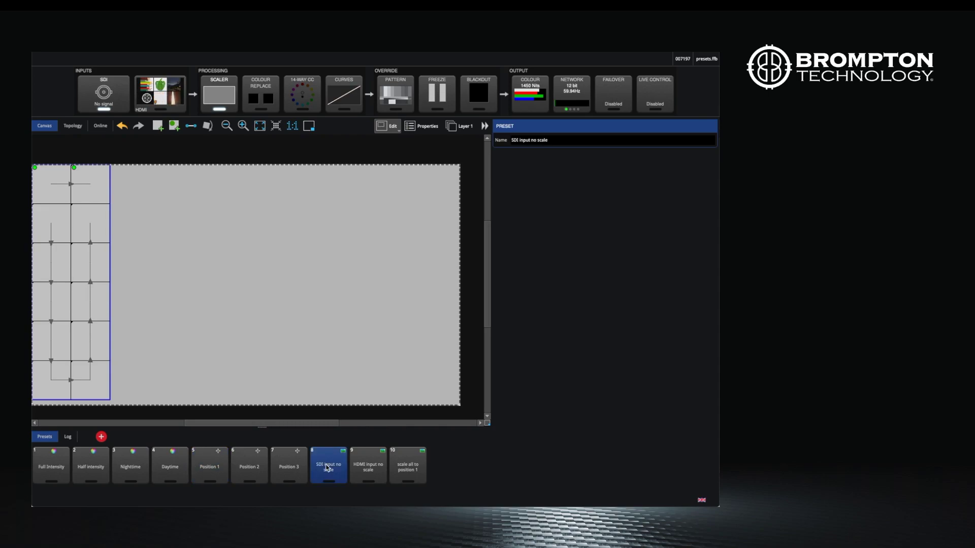
{"action": "left_click", "coordinate": [363, 465]}
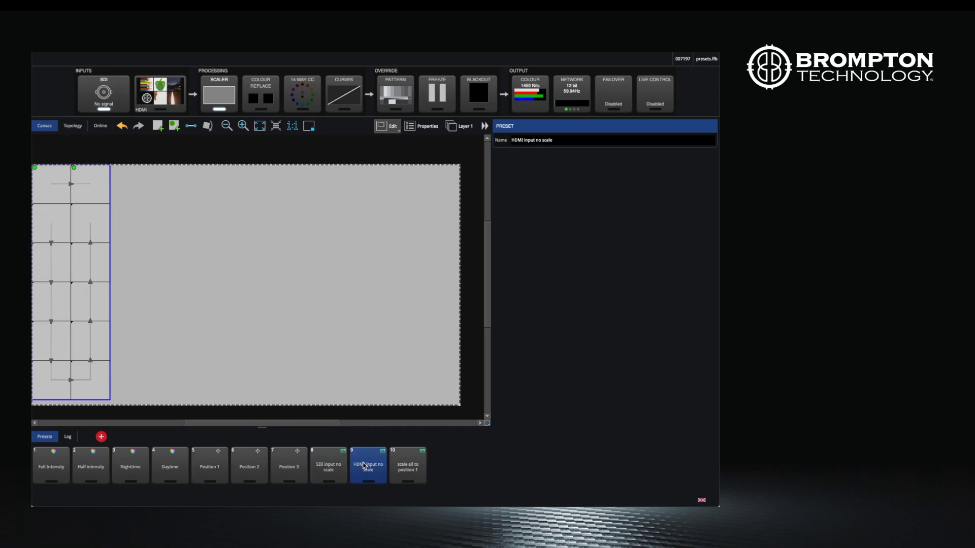
{"action": "left_click", "coordinate": [330, 467]}
{"action": "left_click", "coordinate": [406, 468]}
{"action": "left_click", "coordinate": [363, 467]}
{"action": "left_click", "coordinate": [411, 467]}
{"action": "left_click", "coordinate": [370, 460]}
{"action": "left_click", "coordinate": [322, 460]}
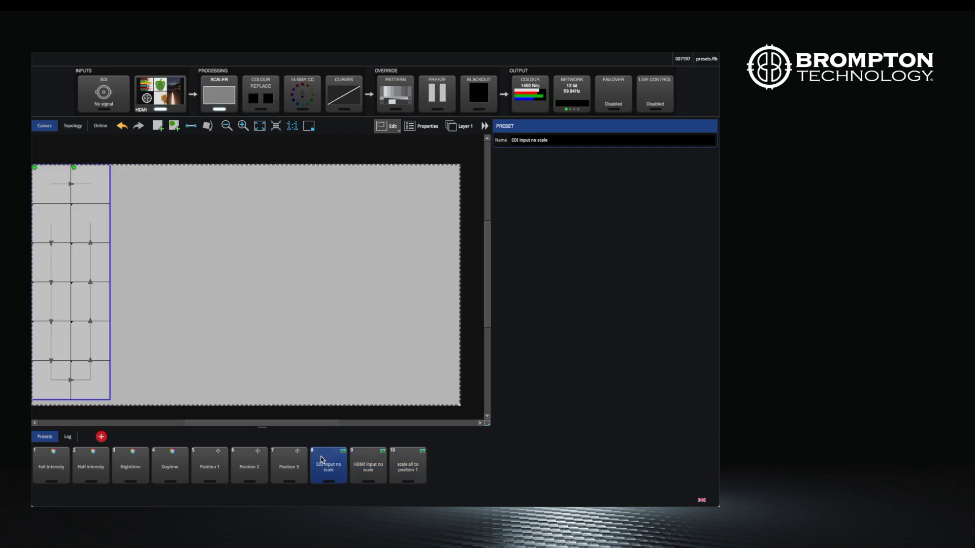
{"action": "left_click", "coordinate": [363, 466]}
{"action": "left_click", "coordinate": [406, 467]}
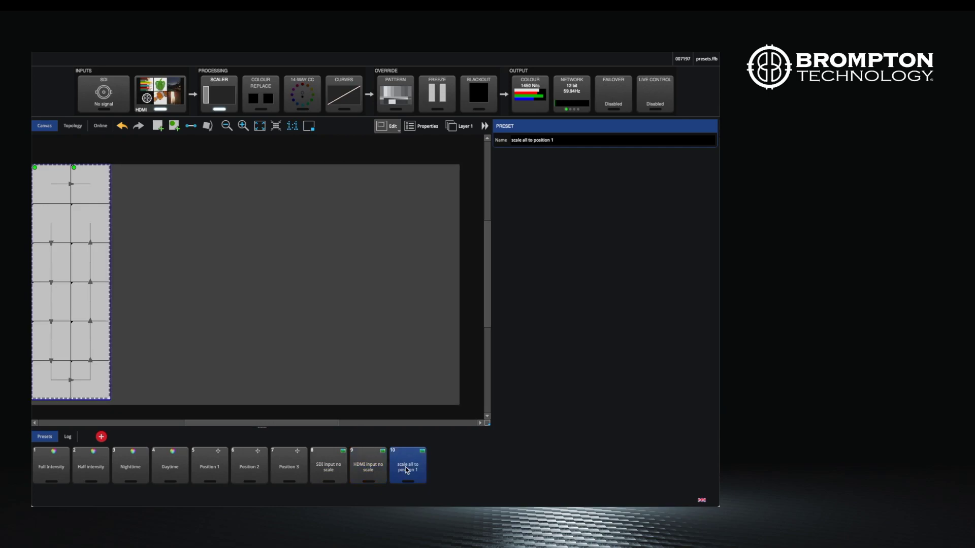
{"action": "left_click", "coordinate": [374, 465]}
{"action": "left_click", "coordinate": [321, 461]}
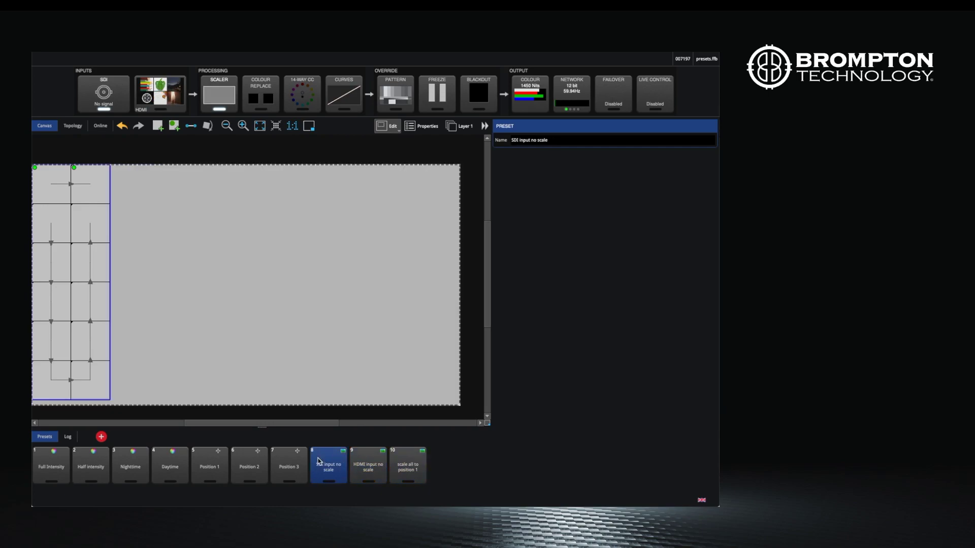
Recall the presets in reverse order from Position 3 through Position 2, Position 1, Daytime and Nighttime to Half Intensity
{"action": "left_click", "coordinate": [305, 461]}
{"action": "left_click", "coordinate": [248, 463]}
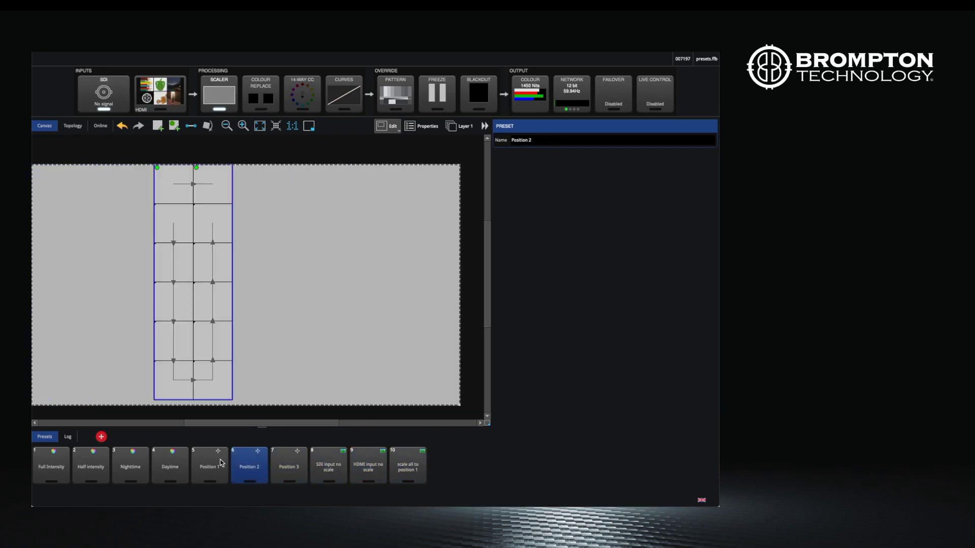
{"action": "left_click", "coordinate": [223, 463]}
{"action": "left_click", "coordinate": [170, 462]}
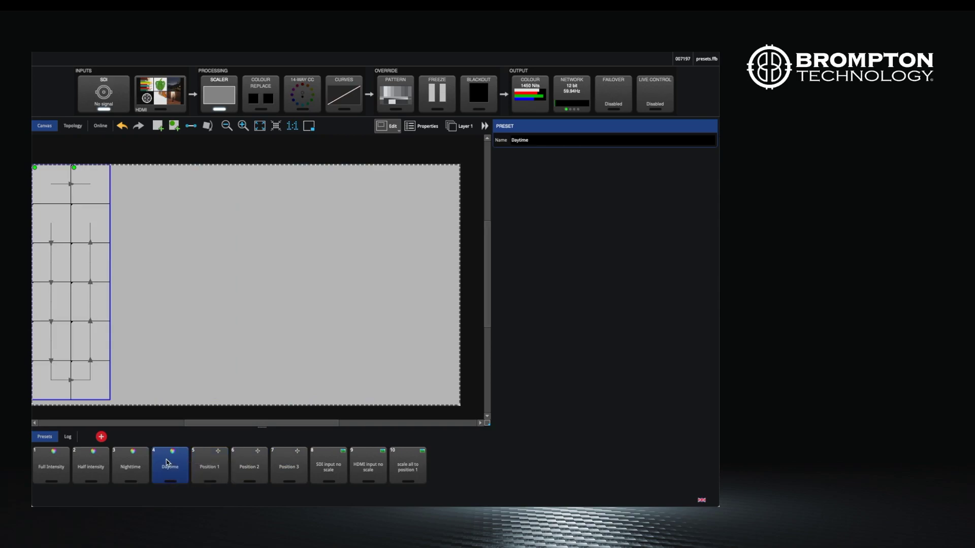
{"action": "left_click", "coordinate": [125, 463]}
{"action": "right_click", "coordinate": [92, 463]}
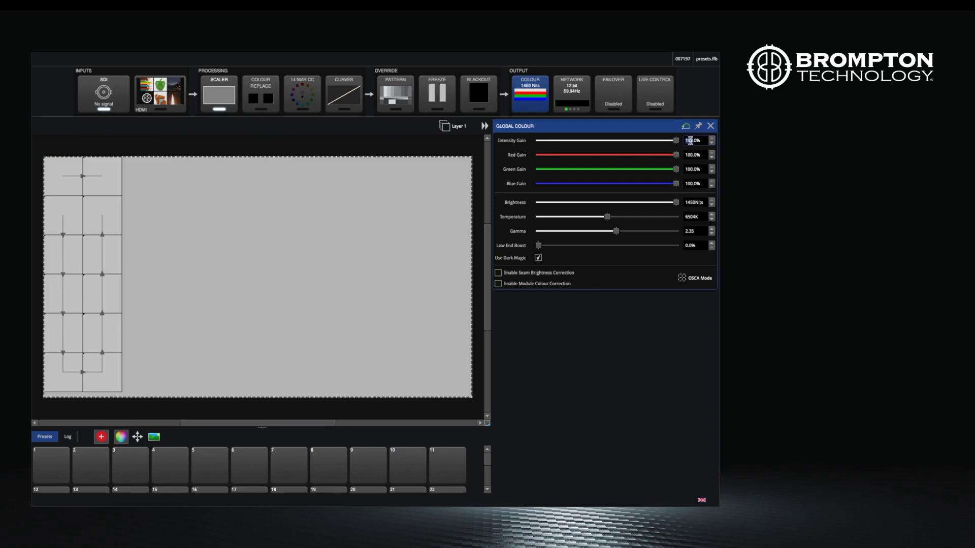
Set the global intensity gain to 50% and store it as a colour preset in slot 1
{"action": "type", "text": "50"}
{"action": "key", "text": "Return"}
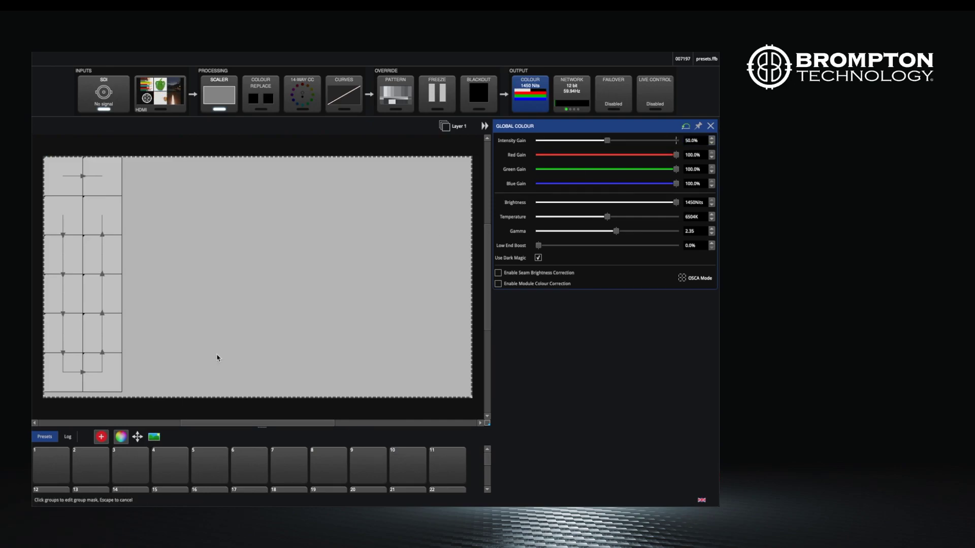
{"action": "left_click", "coordinate": [51, 468]}
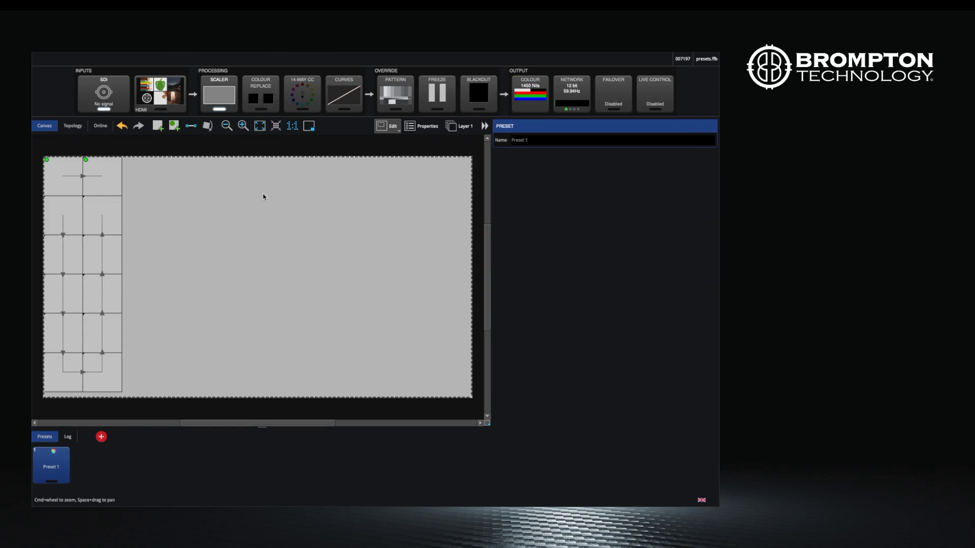
Set the global intensity gain to 100% and store it as a colour preset in slot 2
{"action": "left_click", "coordinate": [102, 440]}
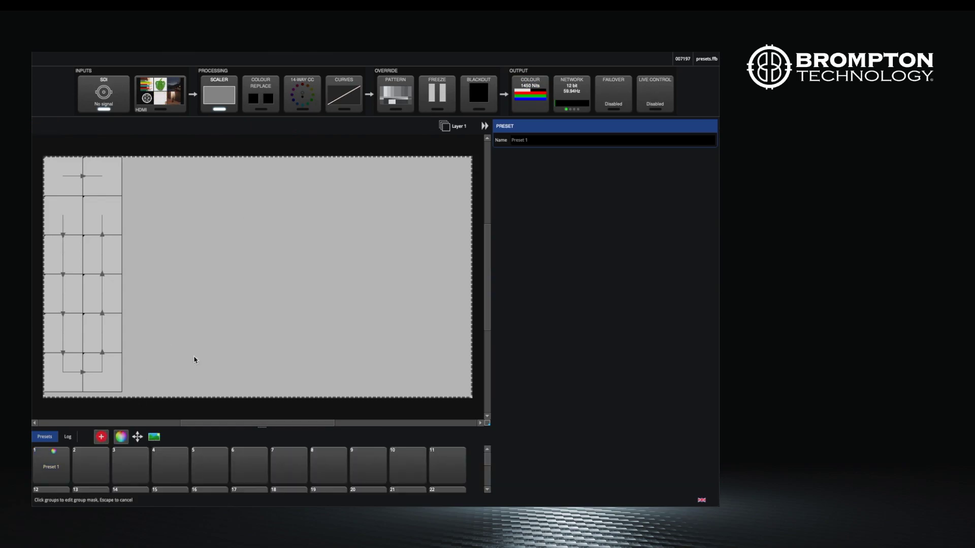
{"action": "left_click", "coordinate": [533, 96]}
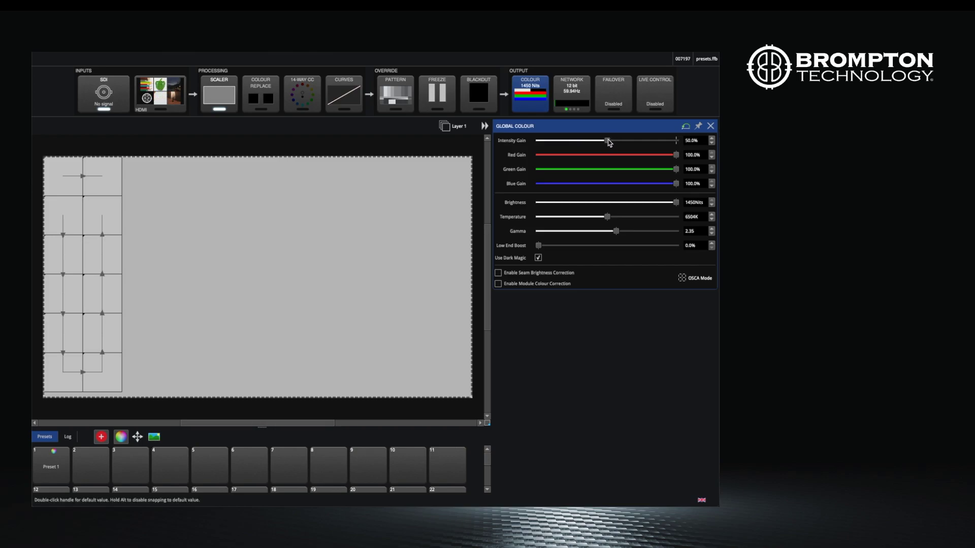
{"action": "left_click_drag", "start_coordinate": [609, 142], "coordinate": [678, 141]}
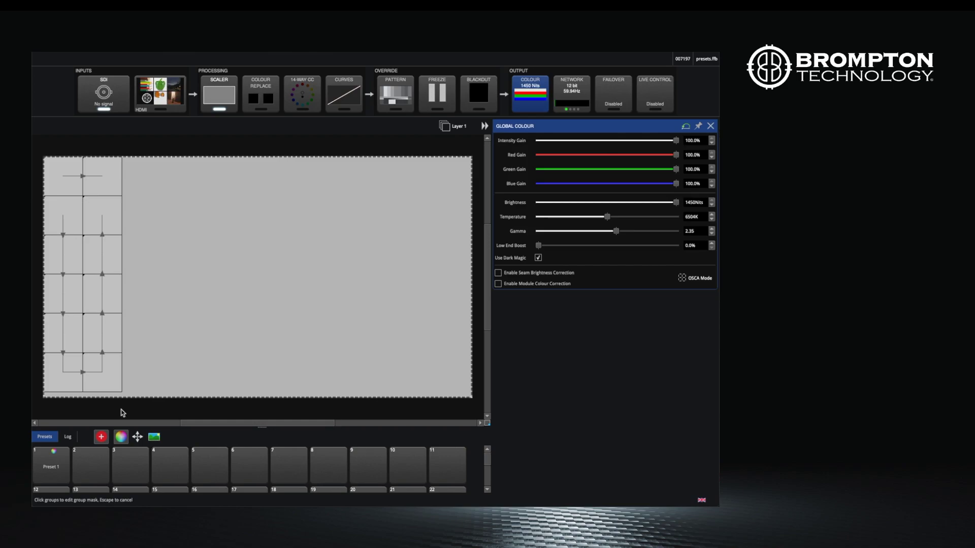
{"action": "left_click", "coordinate": [87, 468]}
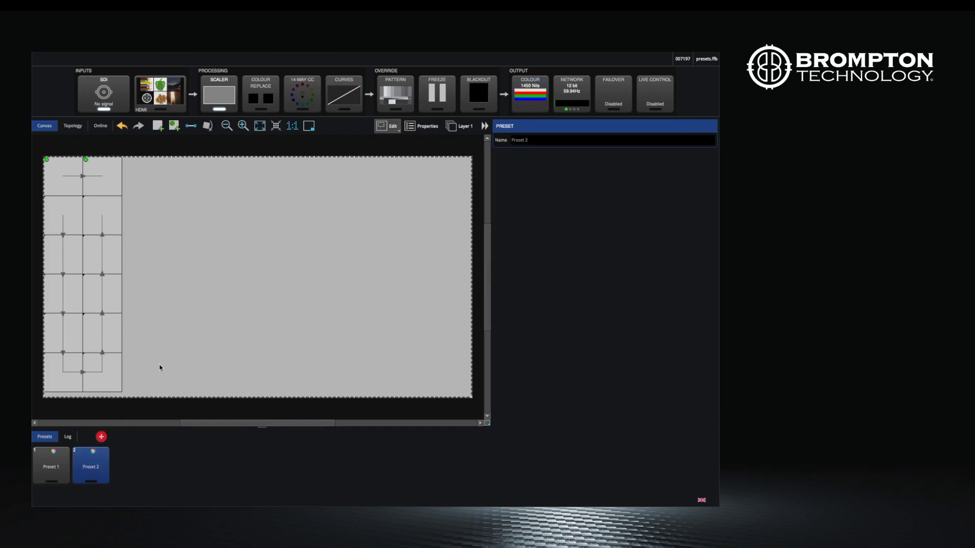
Rename the preset in slot 1 as 50%
{"action": "right_click", "coordinate": [55, 471]}
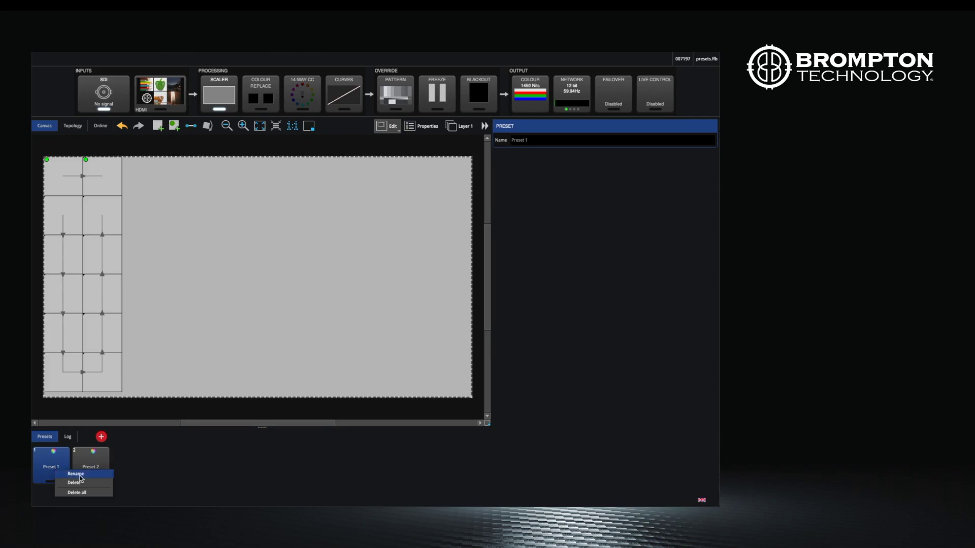
{"action": "left_click", "coordinate": [77, 476]}
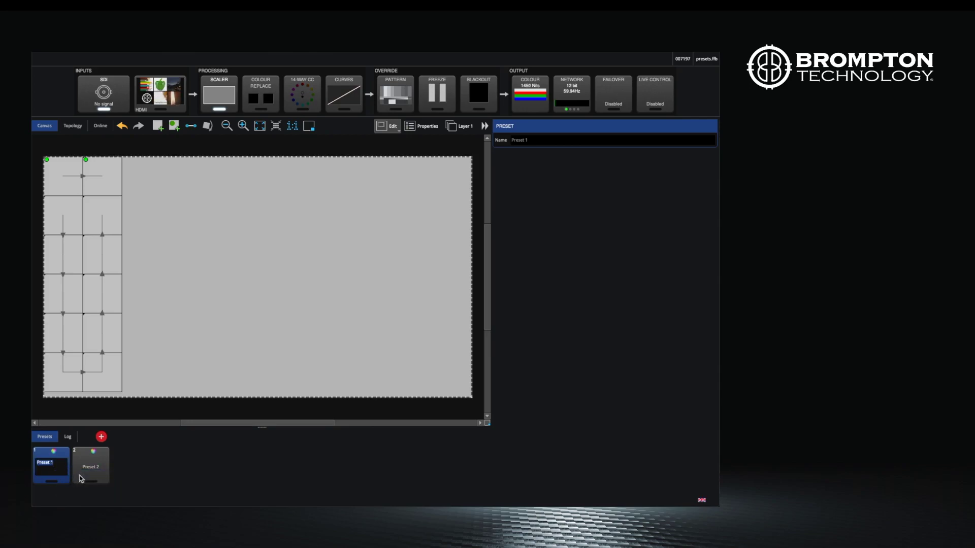
{"action": "type", "text": "50%"}
{"action": "key", "text": "Return"}
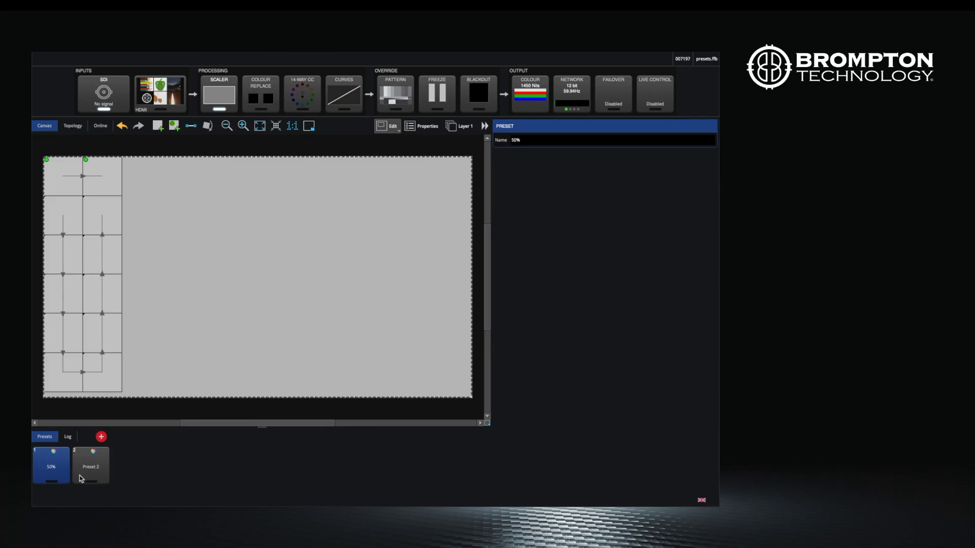
Rename the preset in slot 2 as default and recall the 50% preset
{"action": "right_click", "coordinate": [92, 472]}
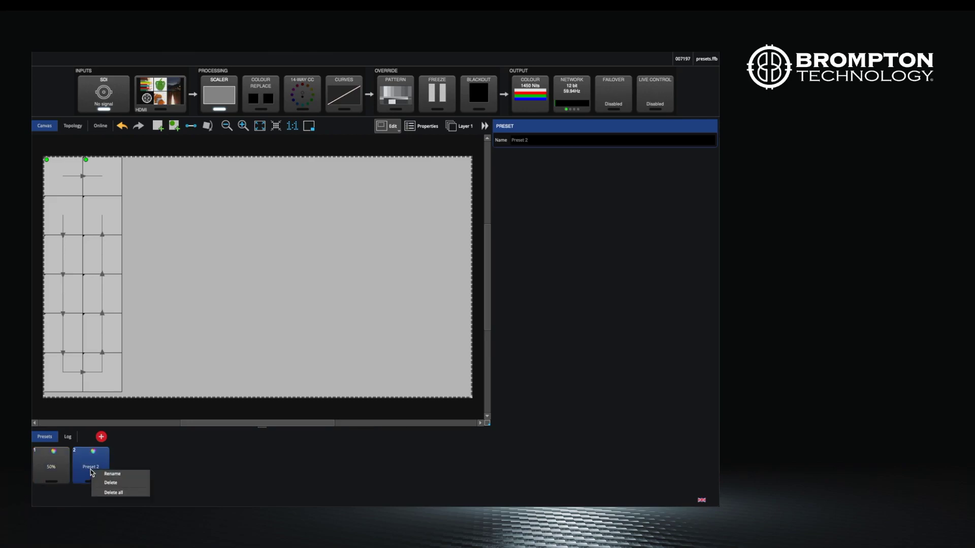
{"action": "left_click", "coordinate": [113, 474]}
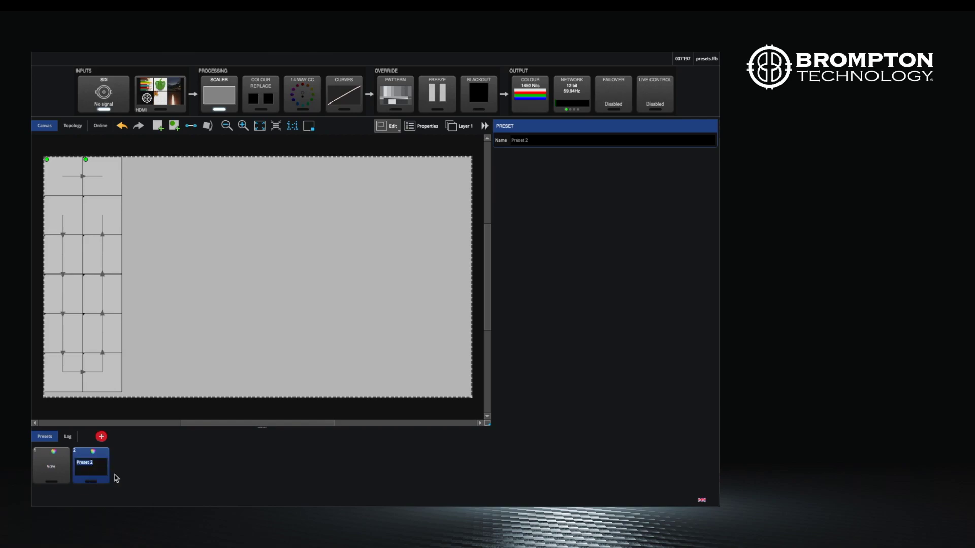
{"action": "type", "text": "default"}
{"action": "key", "text": "Return"}
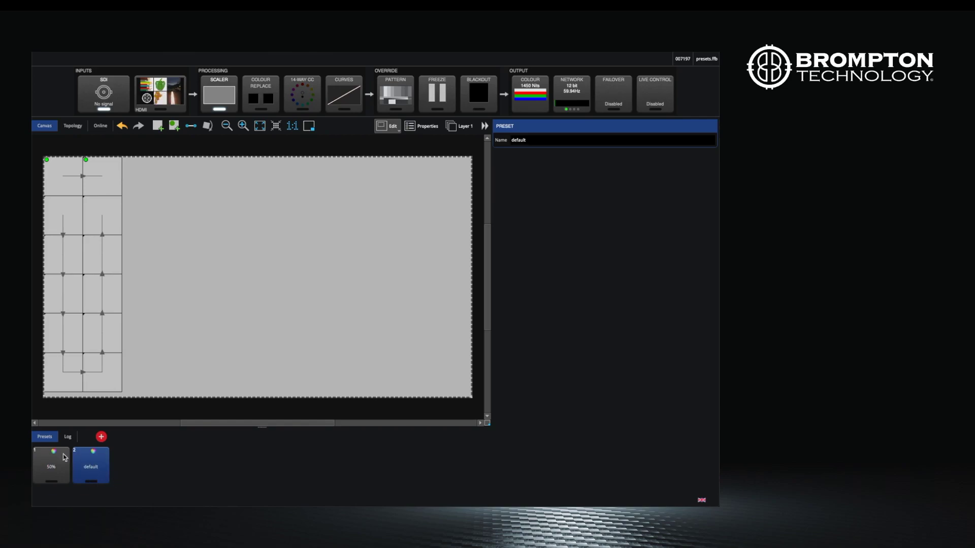
{"action": "left_click", "coordinate": [39, 471]}
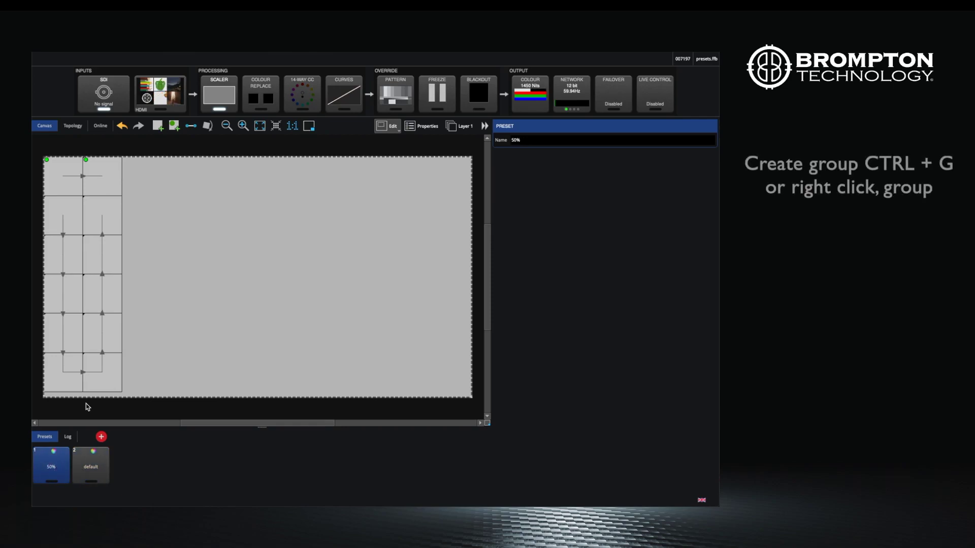
Group all the panels on the canvas and store the group's placement as a position preset in slot 3
{"action": "left_click_drag", "start_coordinate": [136, 386], "coordinate": [59, 175]}
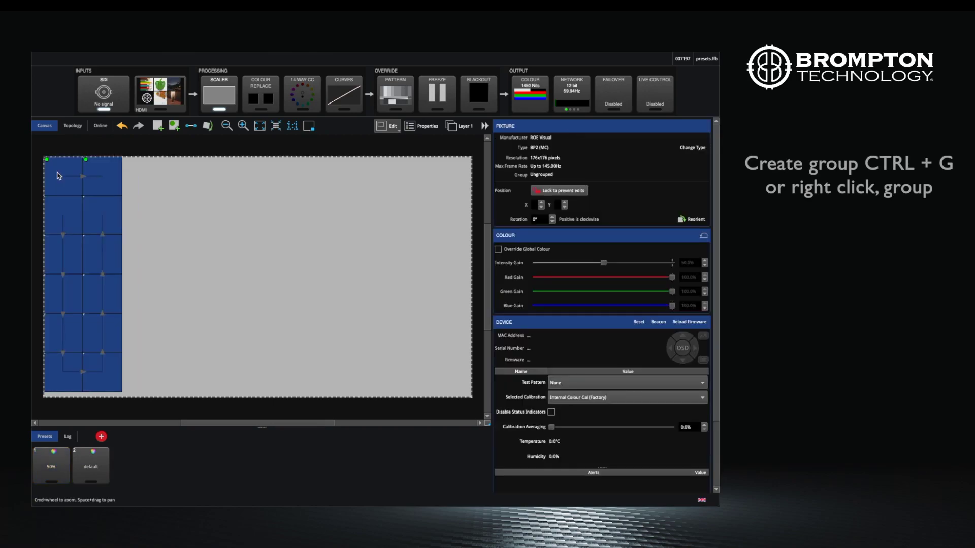
{"action": "key", "text": "ctrl+g"}
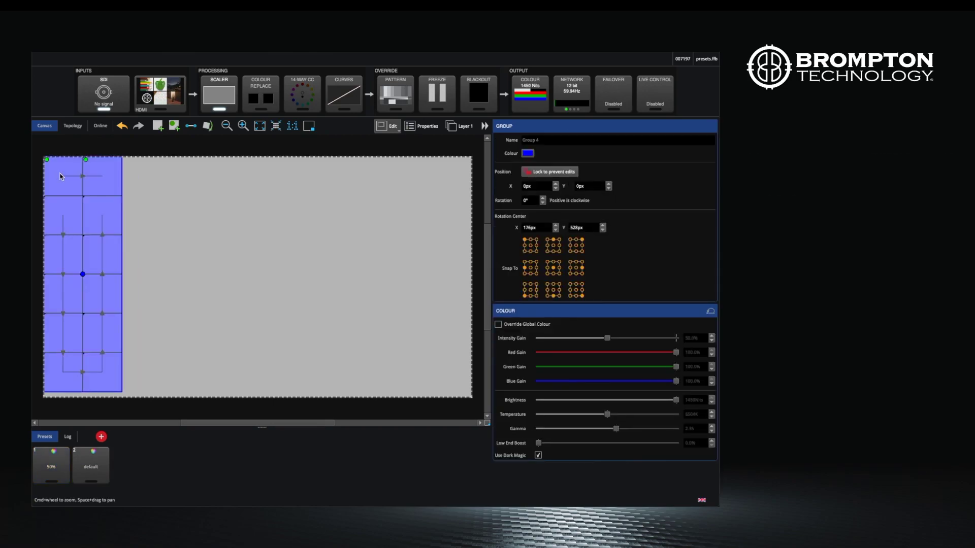
{"action": "left_click", "coordinate": [101, 437]}
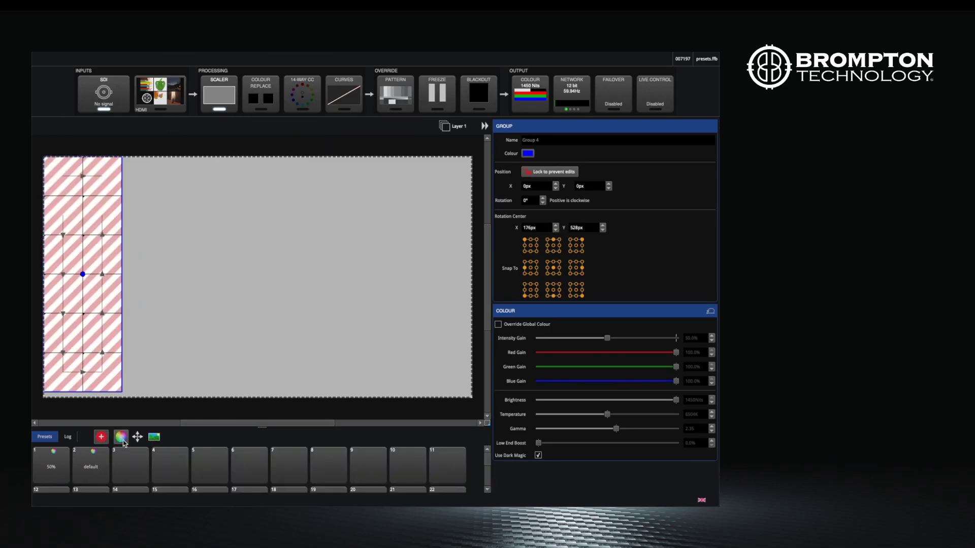
{"action": "left_click", "coordinate": [138, 437]}
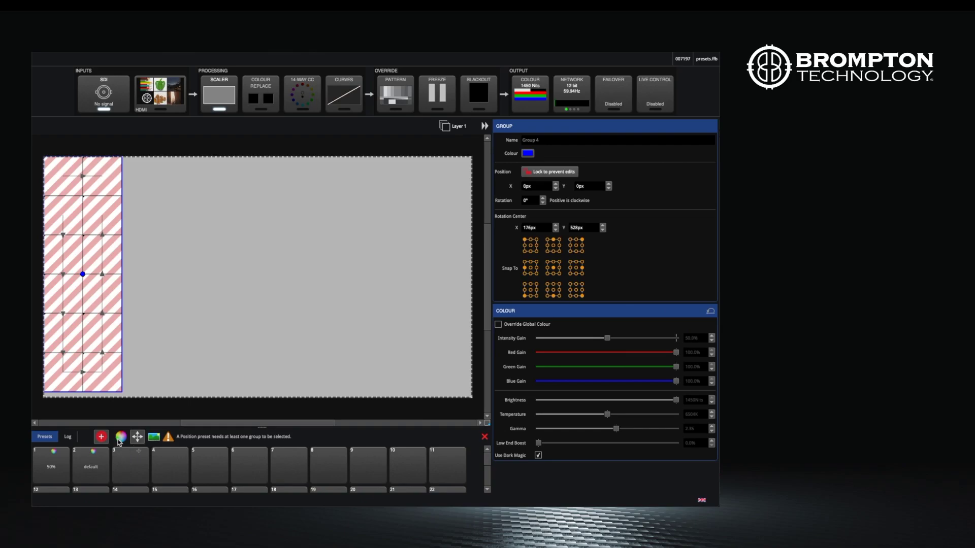
{"action": "left_click", "coordinate": [92, 371]}
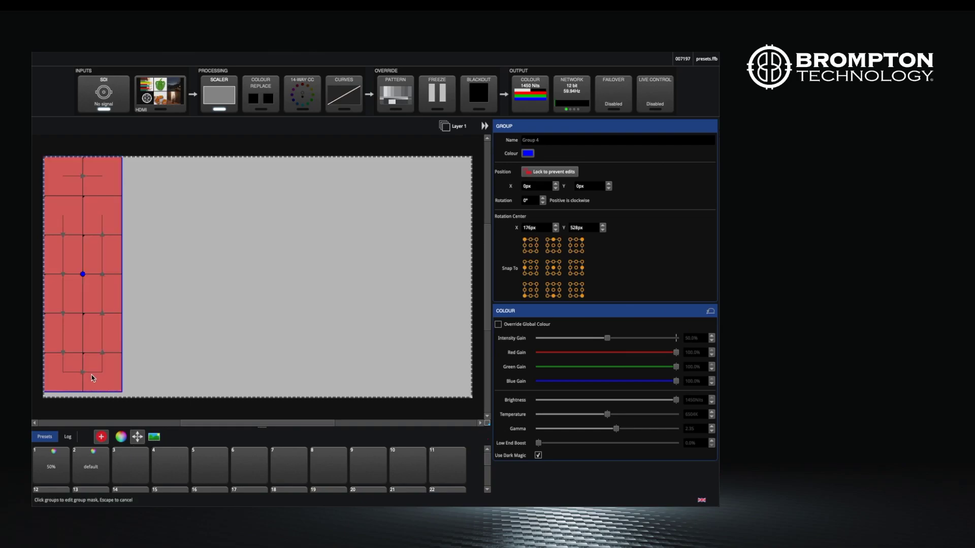
{"action": "left_click", "coordinate": [131, 463]}
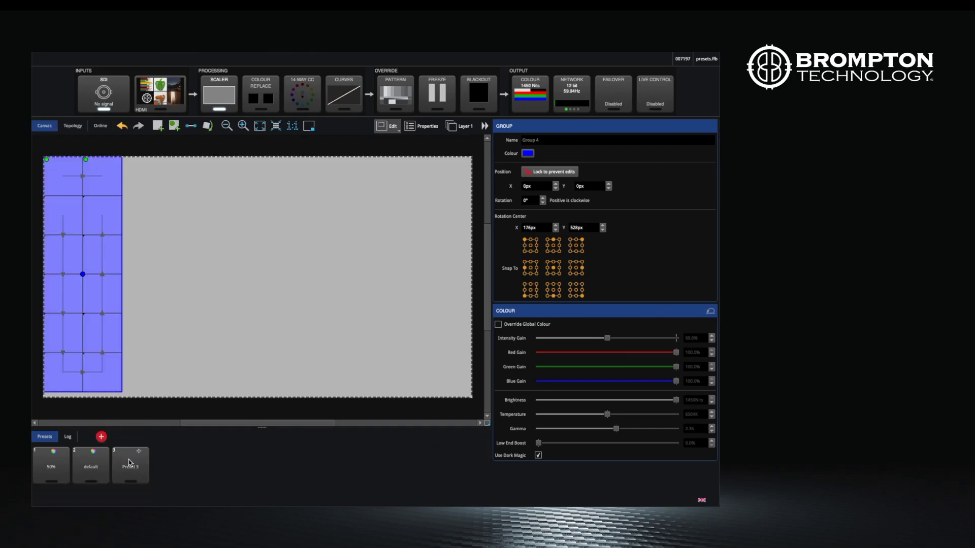
Move the panel group to about X 471 px, Y -37 px and store its placement as a position preset in slot 4
{"action": "left_click_drag", "start_coordinate": [112, 362], "coordinate": [195, 353]}
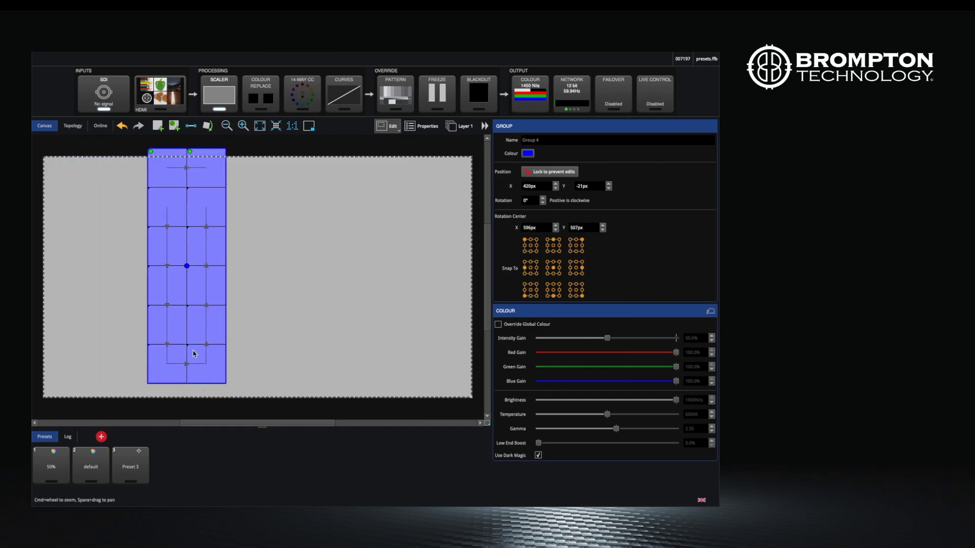
{"action": "left_click", "coordinate": [101, 437]}
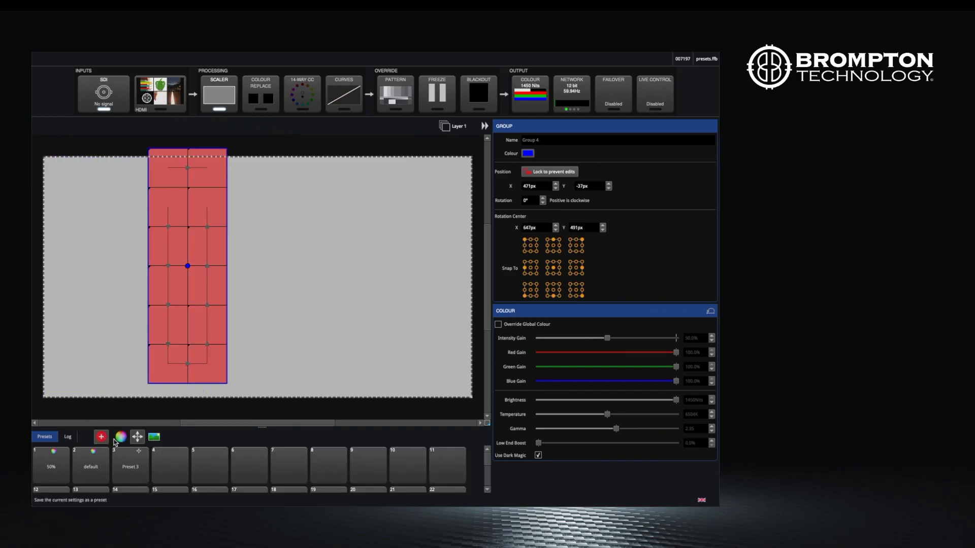
{"action": "left_click", "coordinate": [167, 466]}
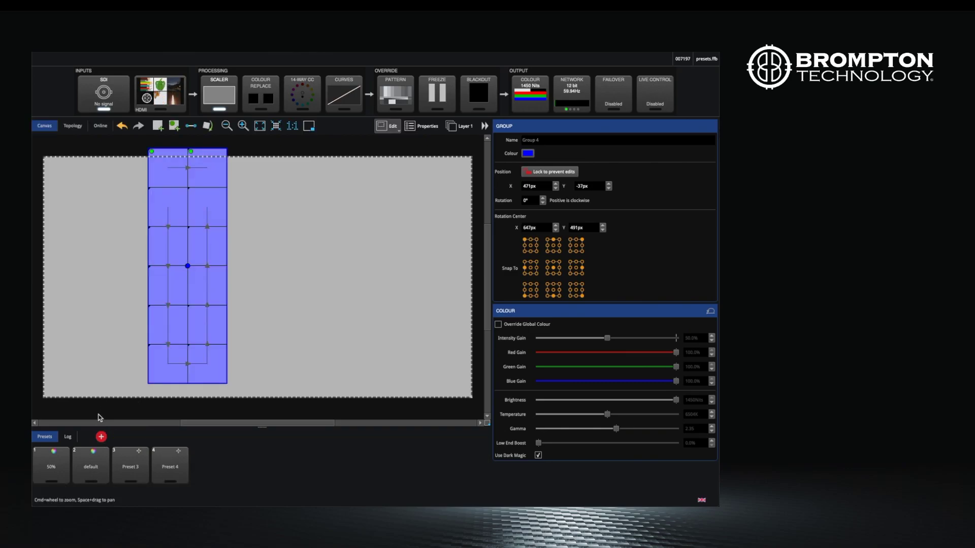
Rename the position preset in slot 3 as left
{"action": "right_click", "coordinate": [136, 460]}
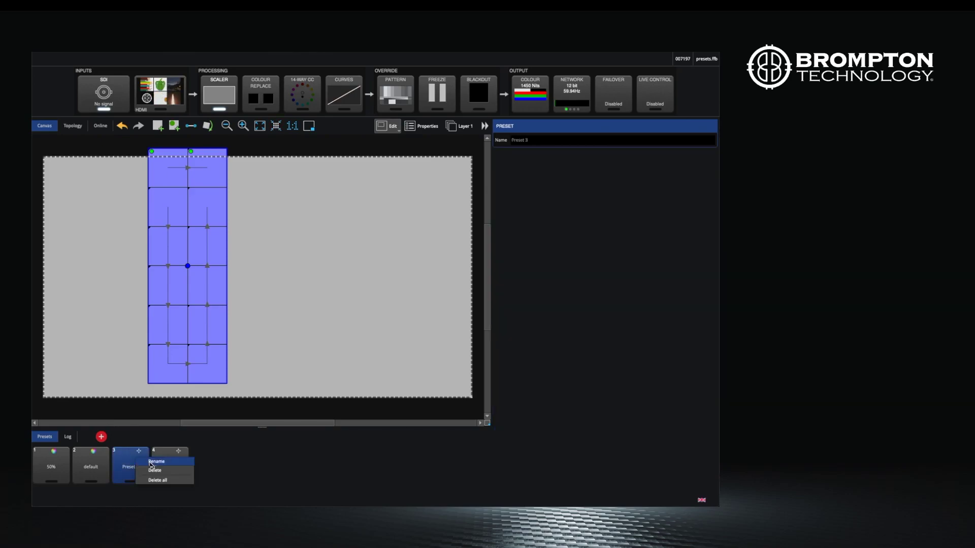
{"action": "left_click", "coordinate": [153, 463]}
{"action": "type", "text": "left"}
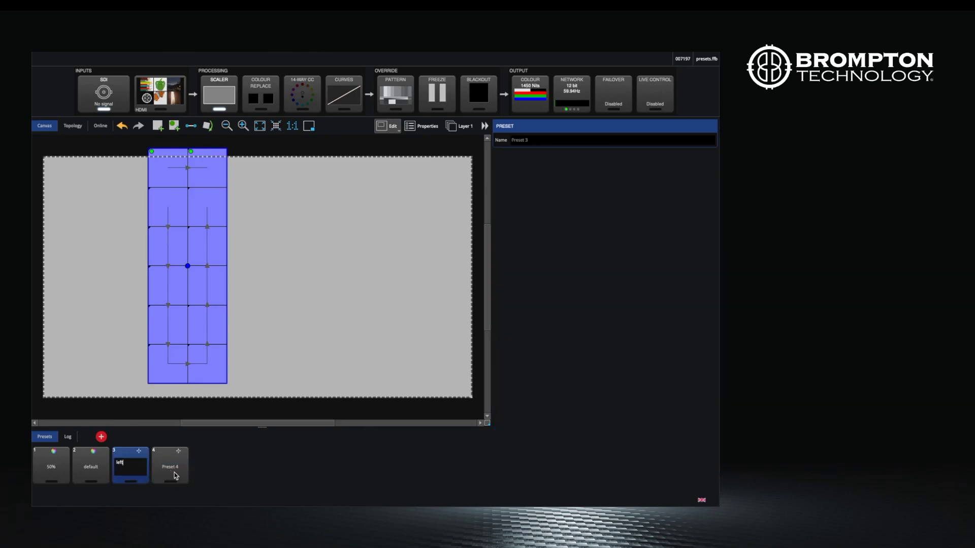
{"action": "left_click", "coordinate": [174, 472]}
Rename the position preset in slot 4 as right
{"action": "right_click", "coordinate": [173, 471]}
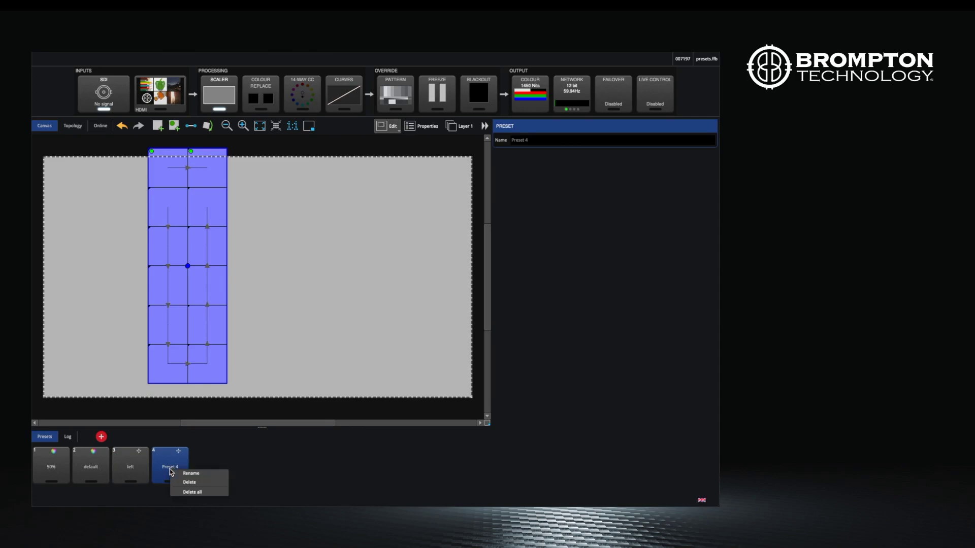
{"action": "left_click", "coordinate": [196, 474]}
{"action": "type", "text": "right"}
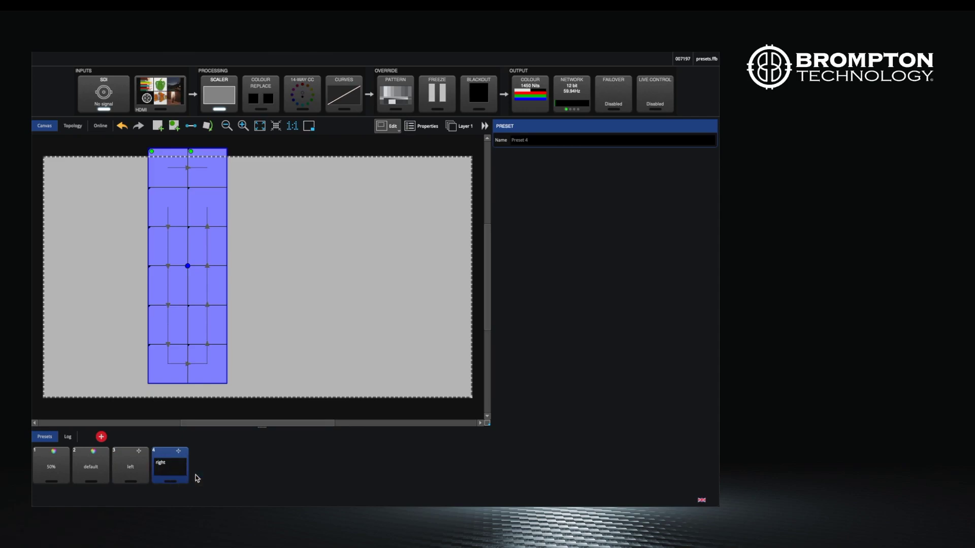
{"action": "key", "text": "Return"}
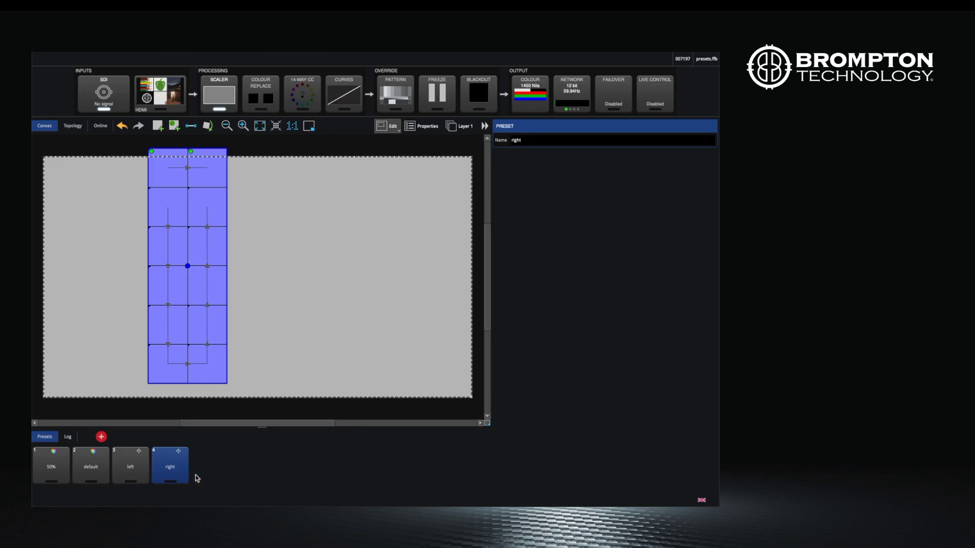
Recall the left position preset, followed by the right position preset
{"action": "left_click", "coordinate": [125, 468]}
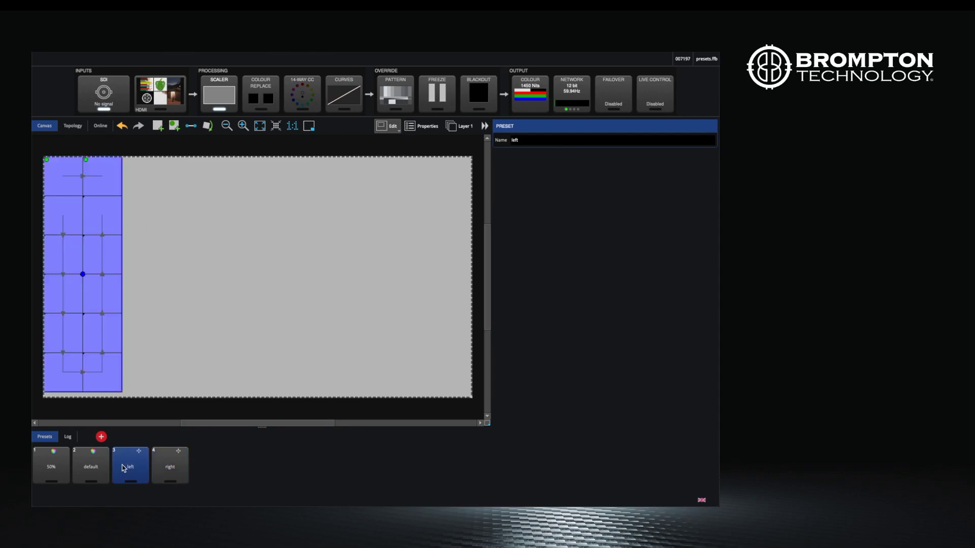
{"action": "left_click", "coordinate": [163, 472]}
{"action": "left_click", "coordinate": [407, 356]}
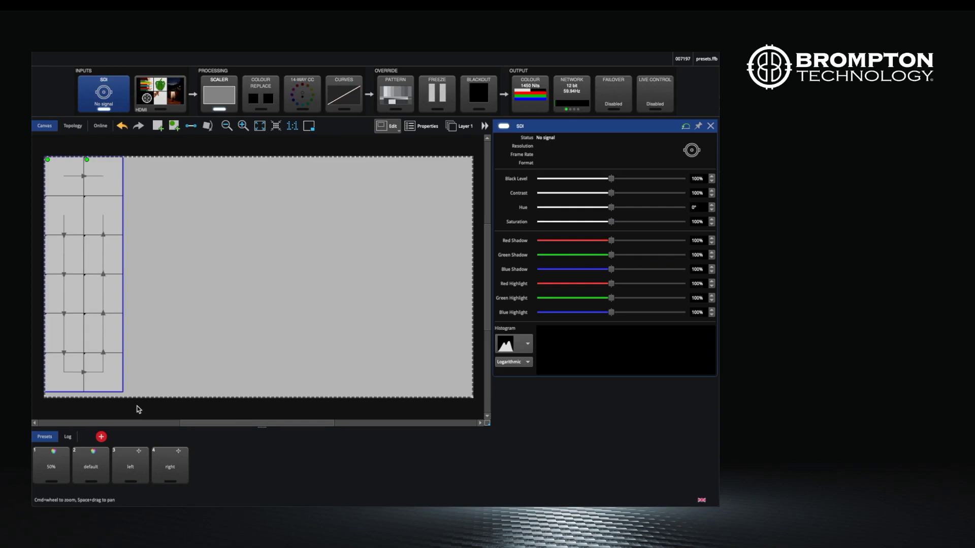
With SDI as the input, select the panel group and snap the scaler's active area to the selection
{"action": "left_click_drag", "start_coordinate": [139, 409], "coordinate": [41, 145]}
{"action": "left_click", "coordinate": [106, 97]}
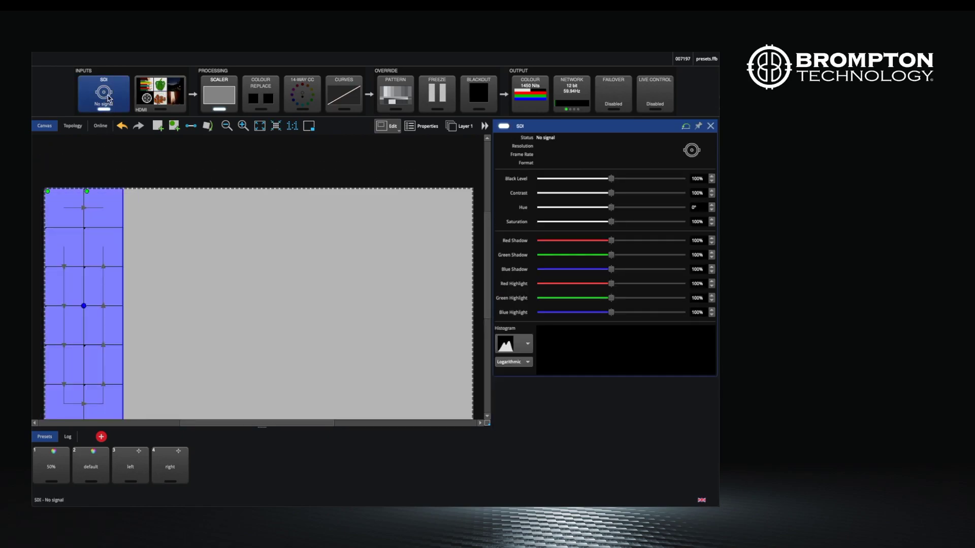
{"action": "left_click", "coordinate": [219, 95]}
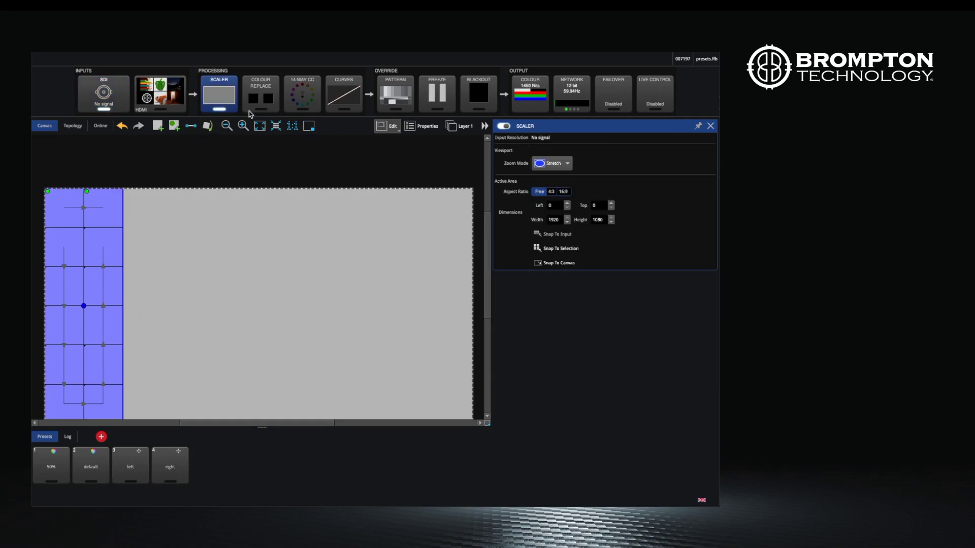
{"action": "left_click", "coordinate": [552, 251]}
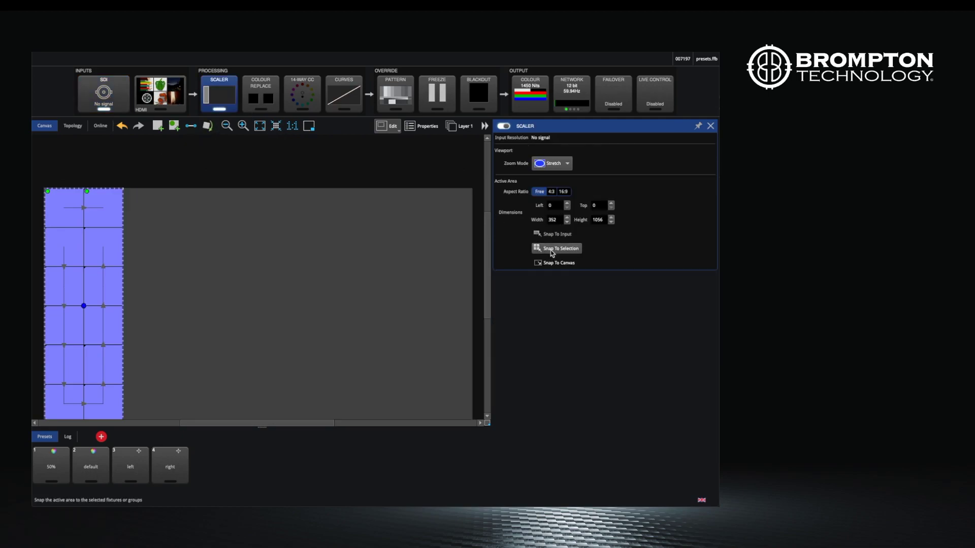
Store the current SDI input and scaler settings as an input and processing preset in slot 5
{"action": "left_click", "coordinate": [101, 437]}
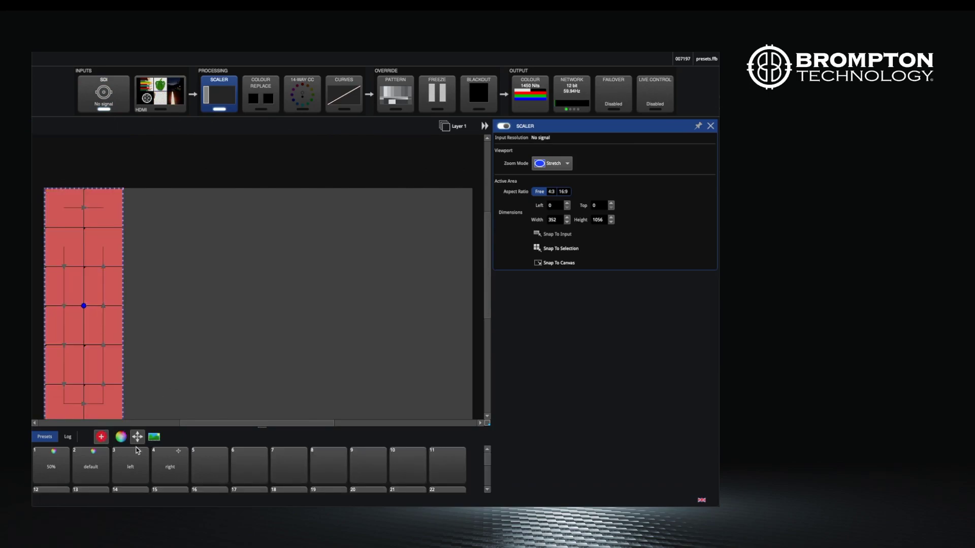
{"action": "left_click", "coordinate": [154, 437]}
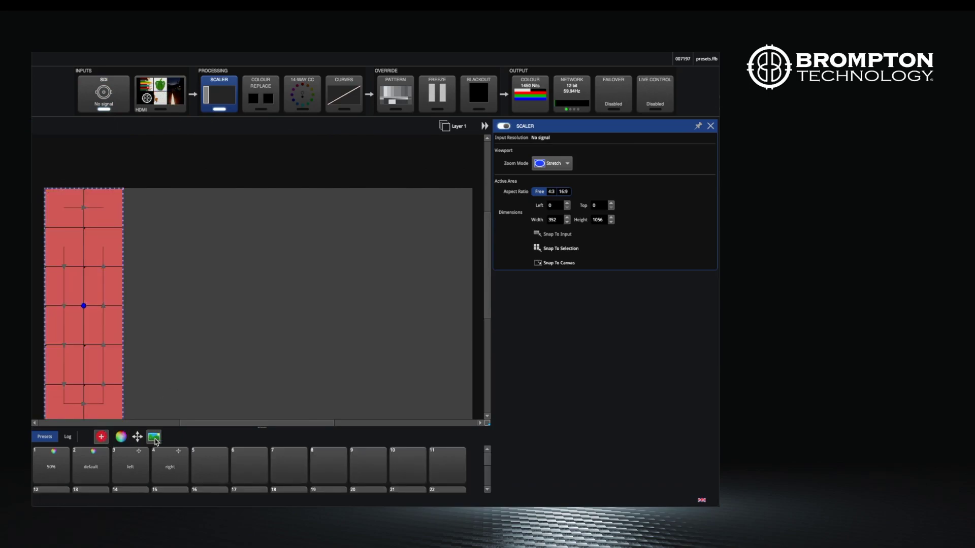
{"action": "left_click", "coordinate": [213, 463]}
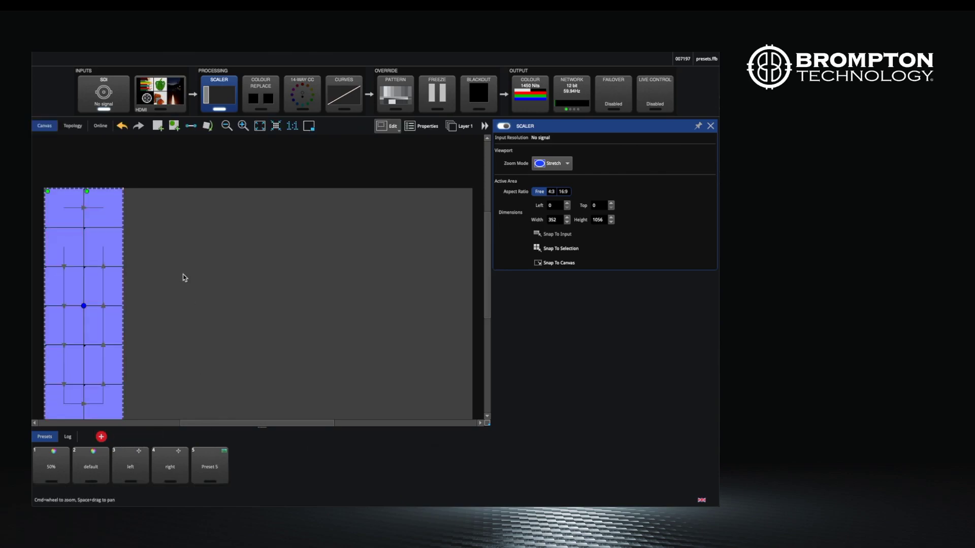
Switch the active input to HDMI and store its settings as an input and processing preset in slot 6
{"action": "left_click", "coordinate": [171, 96]}
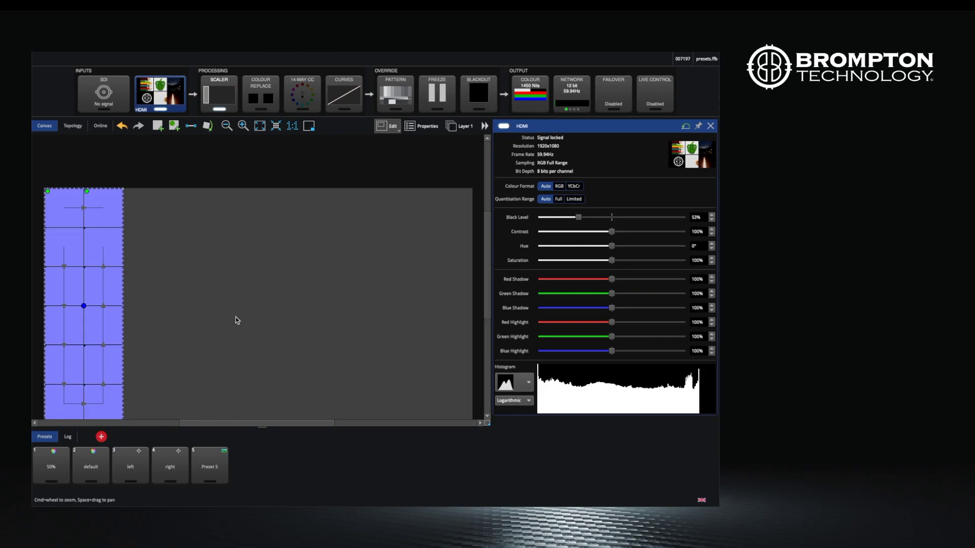
{"action": "left_click", "coordinate": [103, 438]}
{"action": "left_click", "coordinate": [249, 476]}
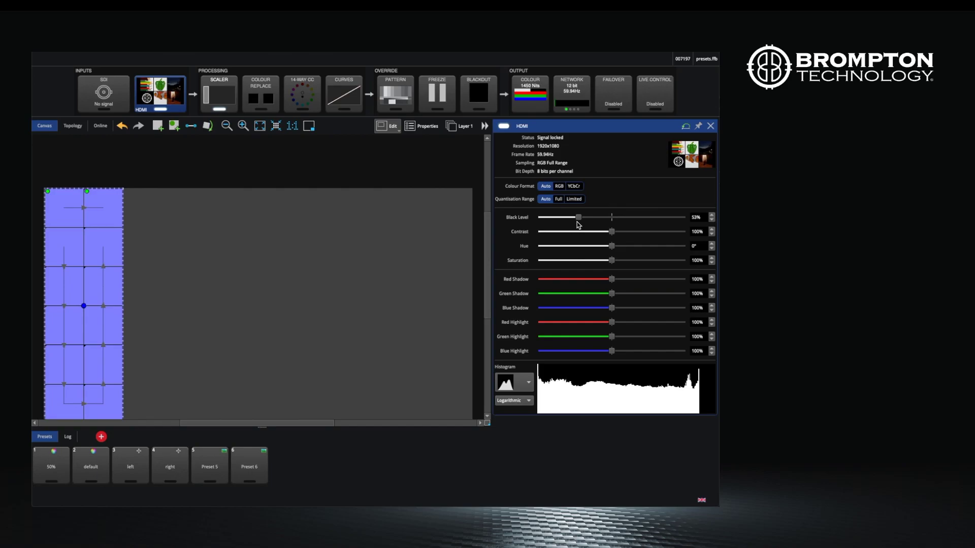
Set the HDMI input's black level to 124% and store the settings as an input and processing preset in slot 7
{"action": "left_click_drag", "start_coordinate": [579, 218], "coordinate": [631, 224]}
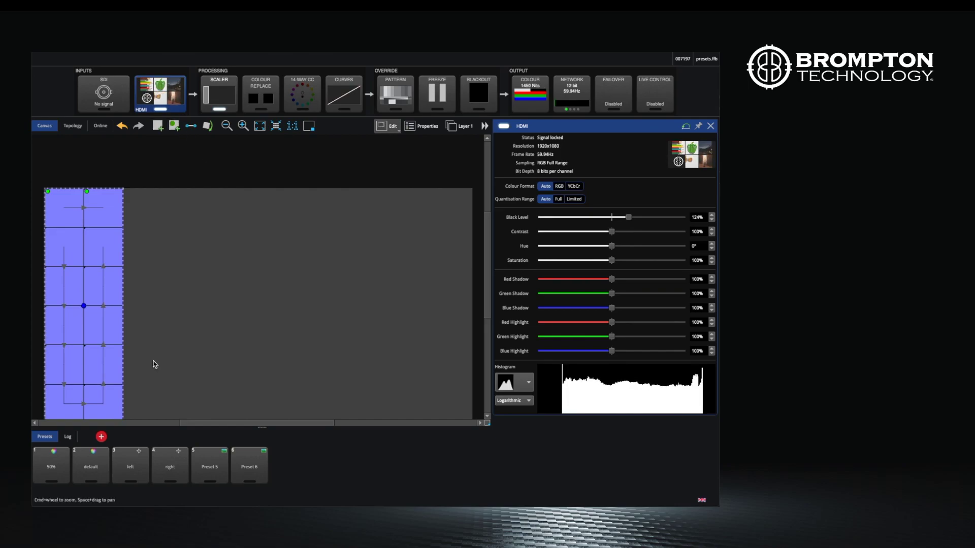
{"action": "left_click", "coordinate": [101, 437]}
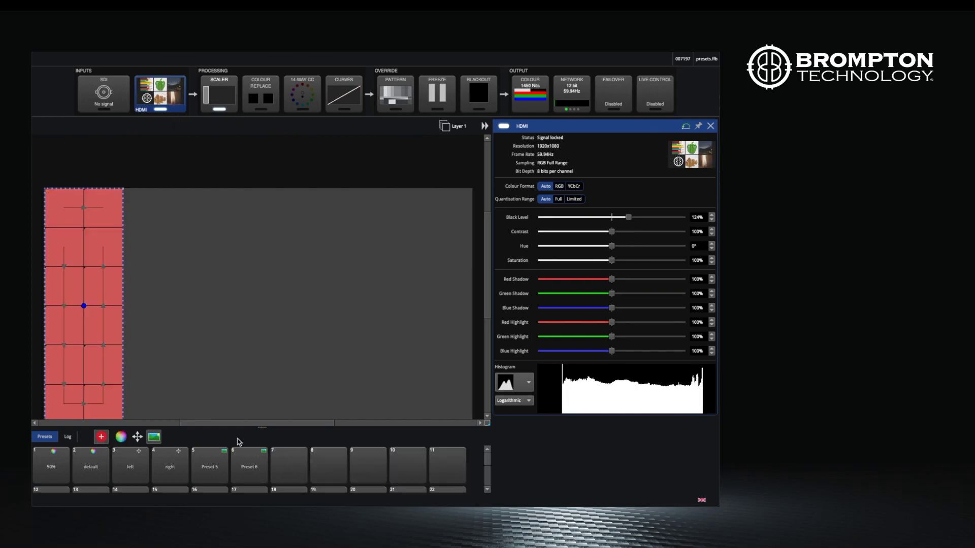
{"action": "left_click", "coordinate": [288, 462]}
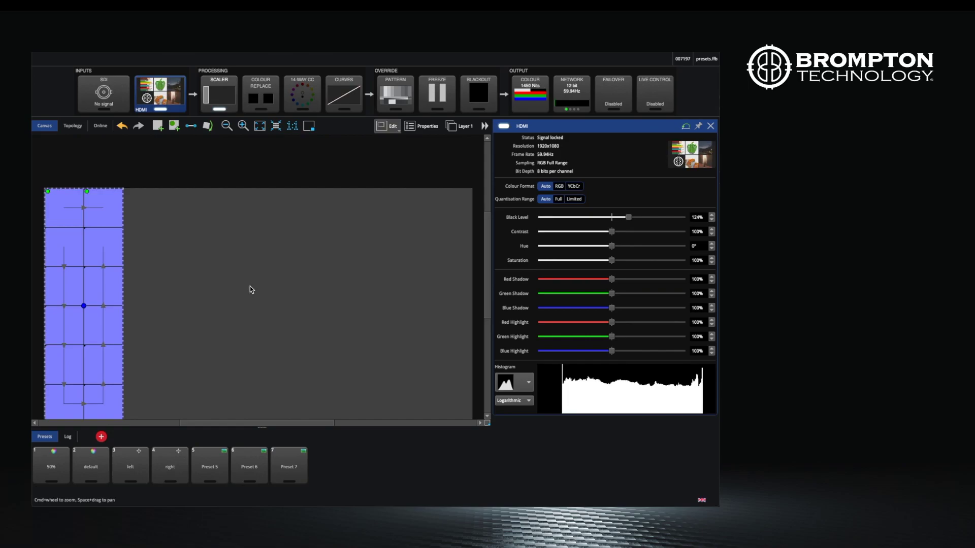
Rename the preset in slot 5 as sdi
{"action": "right_click", "coordinate": [210, 464]}
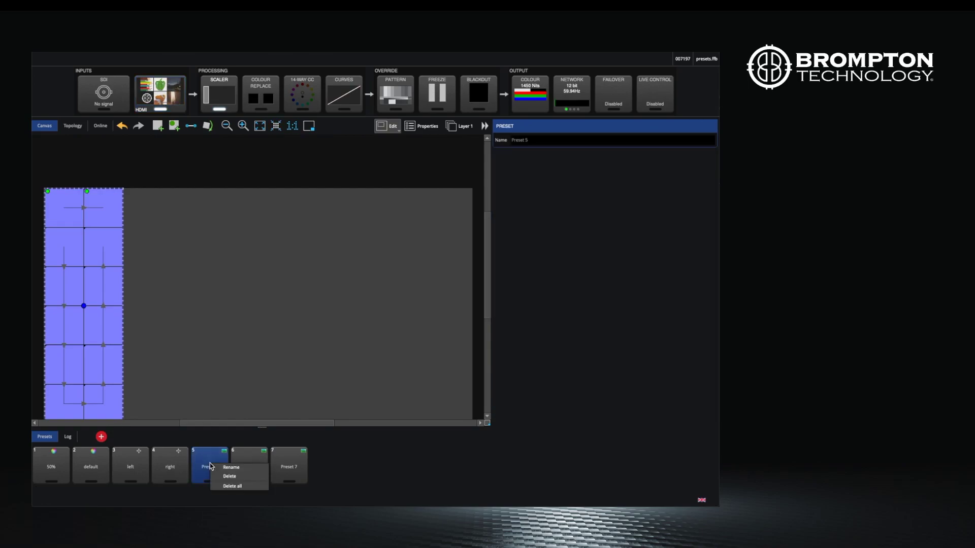
{"action": "left_click", "coordinate": [252, 468]}
{"action": "type", "text": "sdi"}
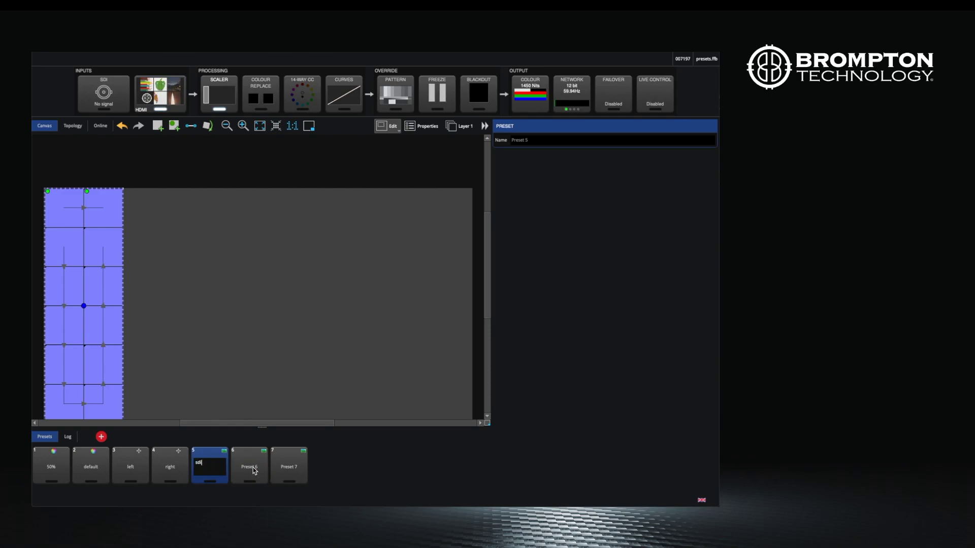
{"action": "key", "text": "Return"}
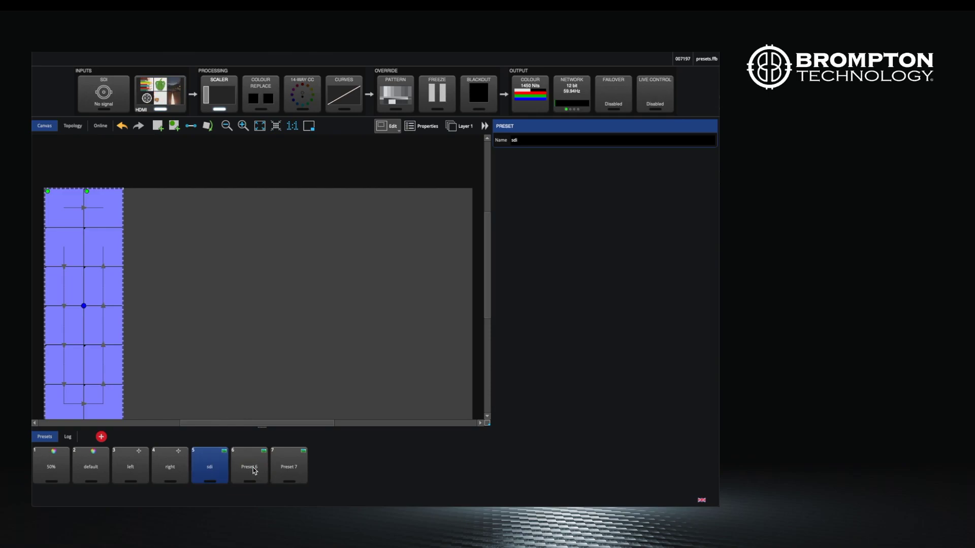
Delete the preset in slot 6
{"action": "left_click", "coordinate": [254, 469]}
{"action": "right_click", "coordinate": [254, 470]}
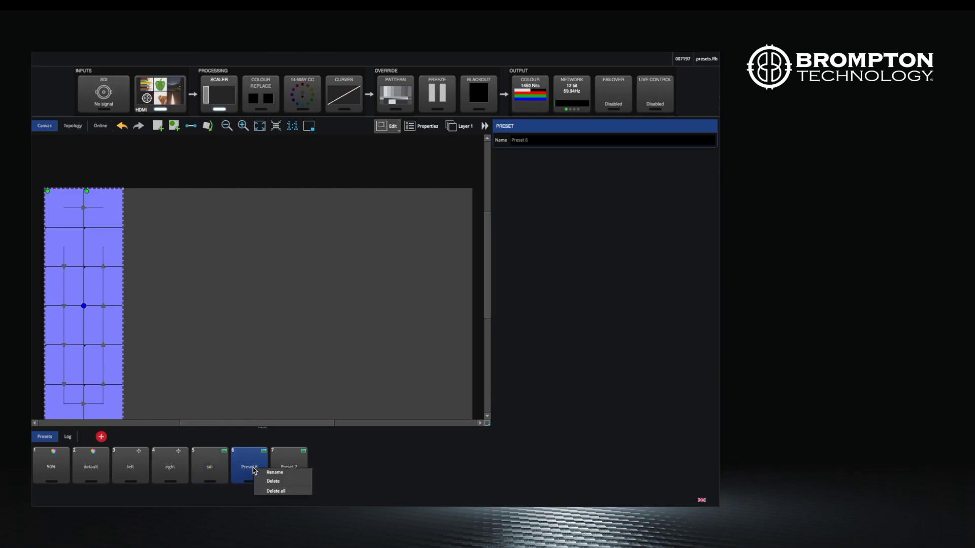
{"action": "left_click", "coordinate": [283, 480]}
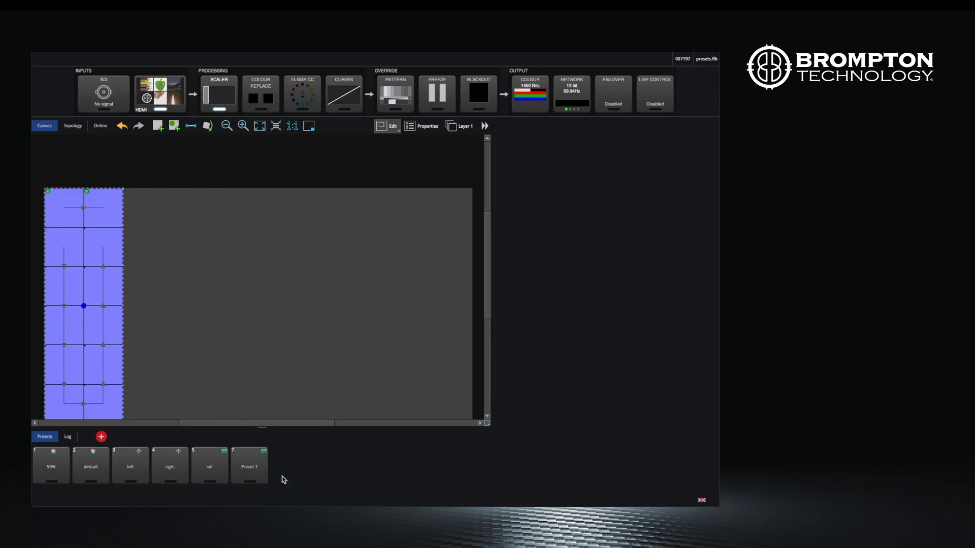
Rename the preset in slot 7 after its HDMI input, beginning the name with hdm
{"action": "right_click", "coordinate": [241, 476]}
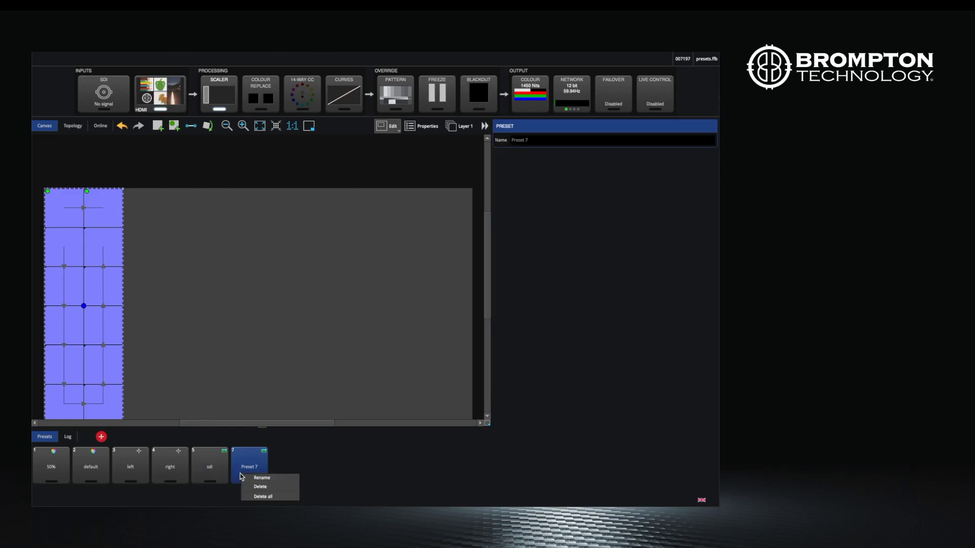
{"action": "left_click", "coordinate": [267, 479]}
{"action": "type", "text": "hdm"}
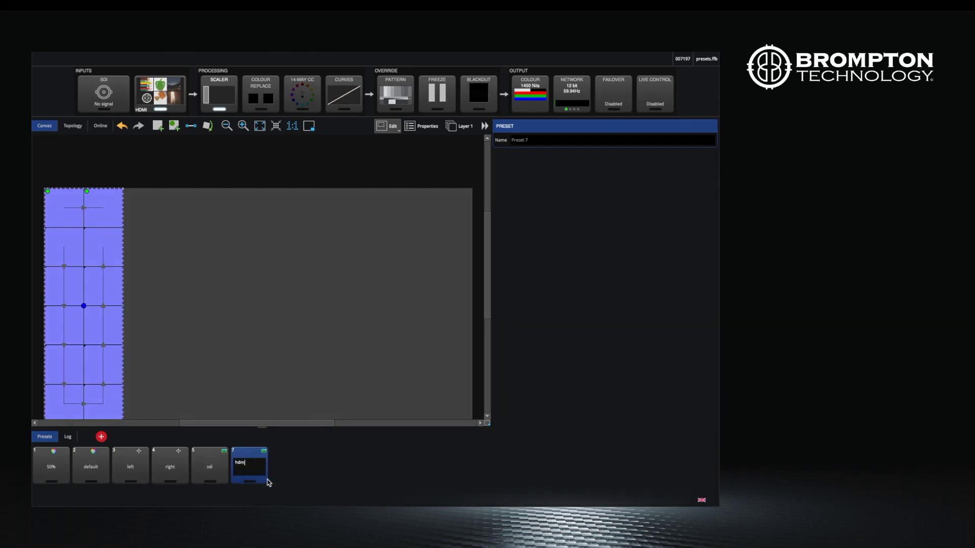